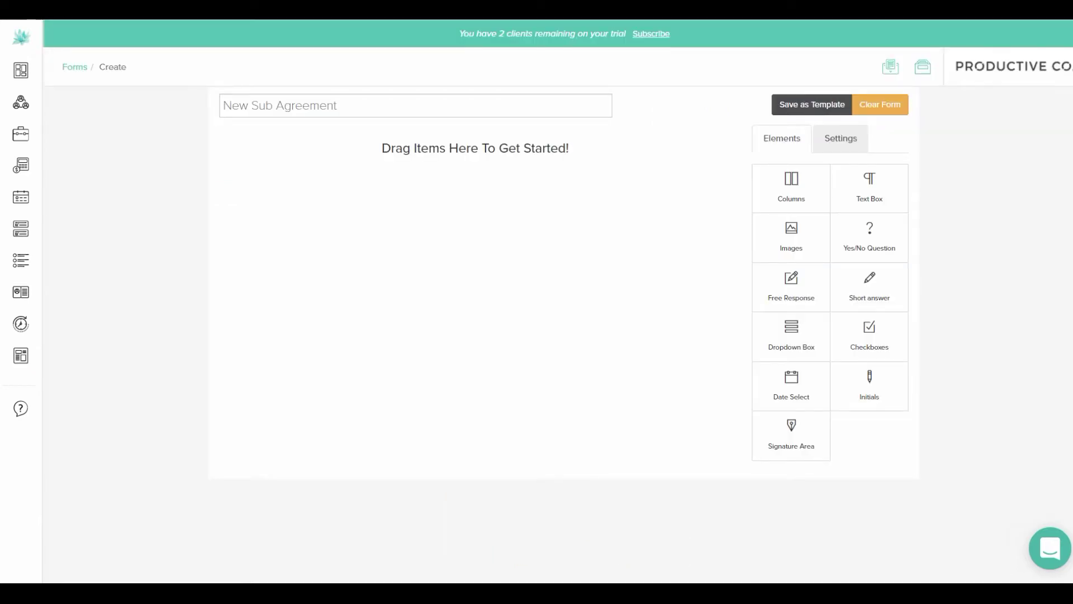
# - Add a two-columns title, a text box and two short-answer questions from the Elements panel
pyautogui.click(791, 188)
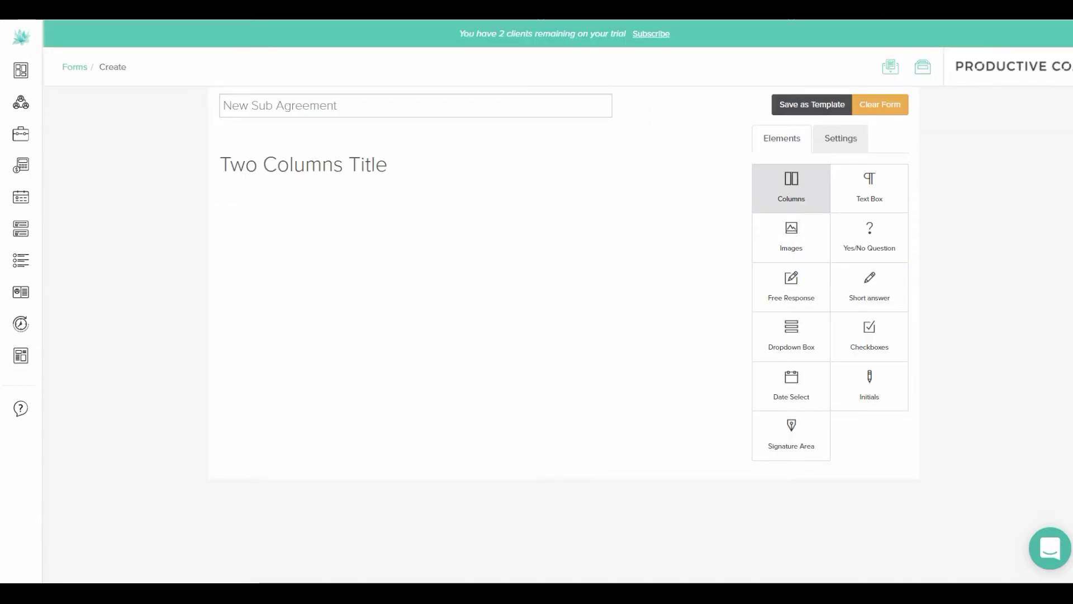
pyautogui.click(868, 188)
pyautogui.click(868, 287)
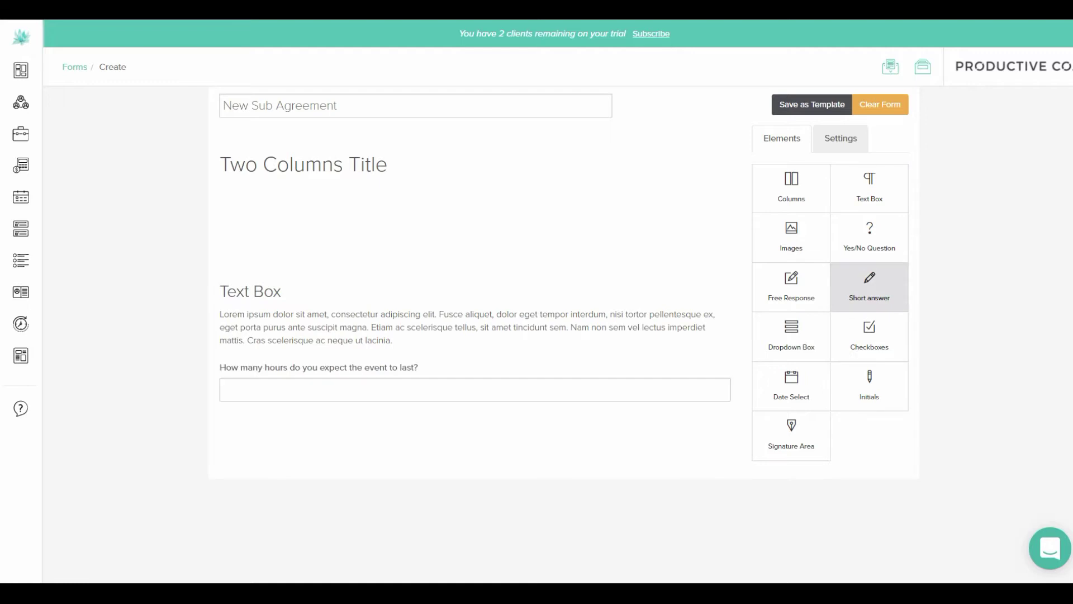
pyautogui.click(791, 335)
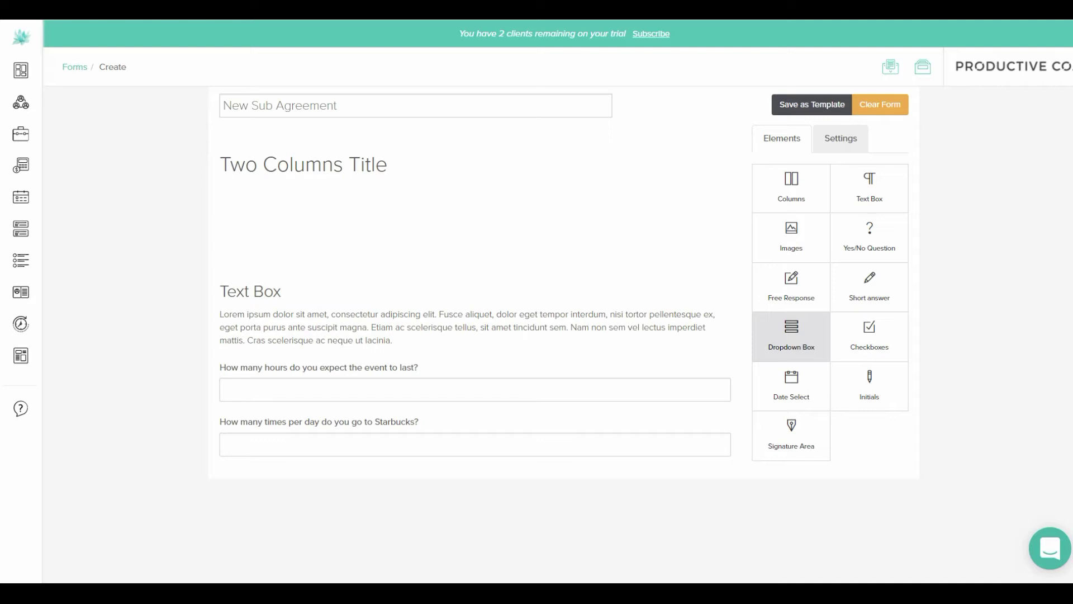
pyautogui.click(791, 237)
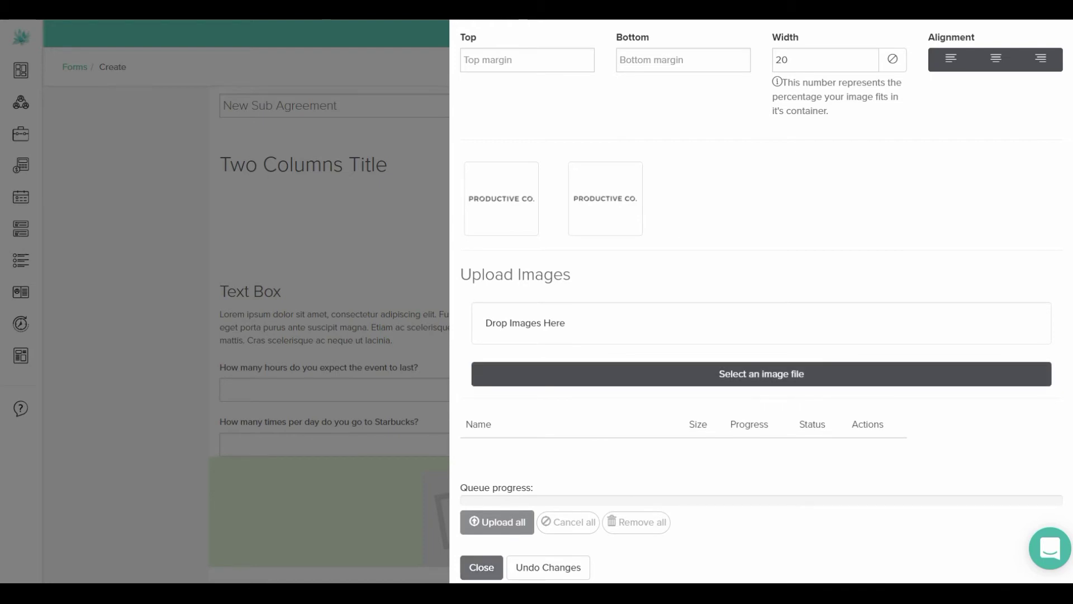
pyautogui.click(482, 567)
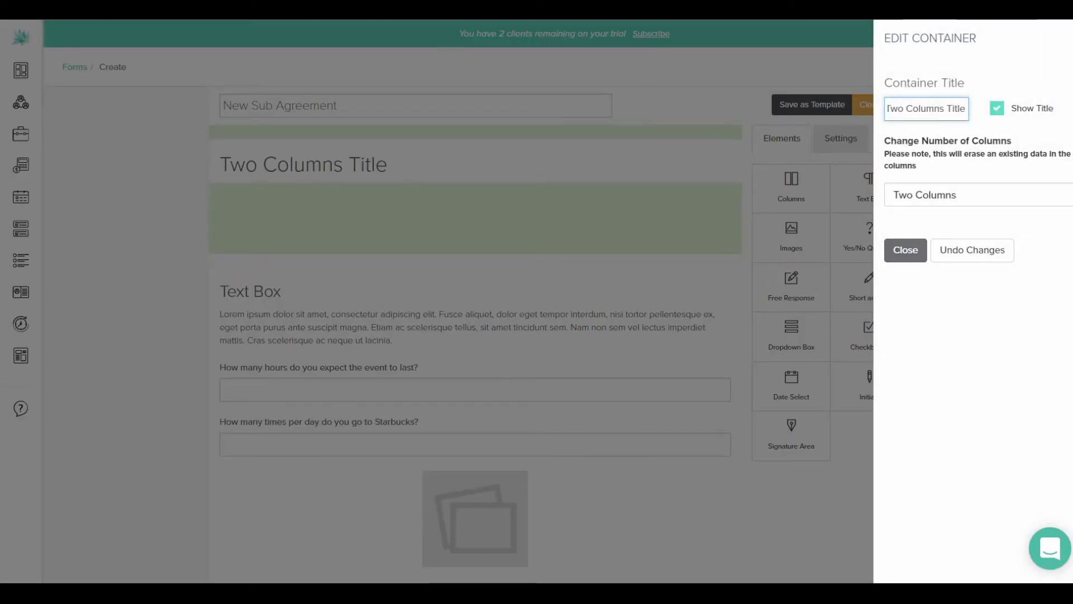
pyautogui.click(906, 250)
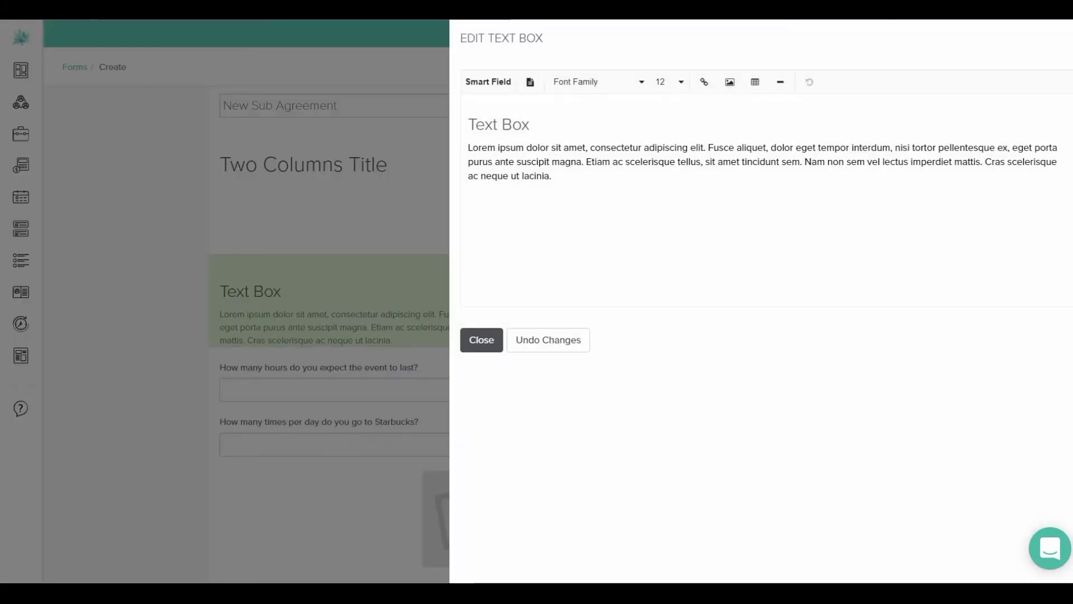
# - Select all the text box content, set it to Proxima-Nova size 24 and close the editor
pyautogui.click(553, 176)
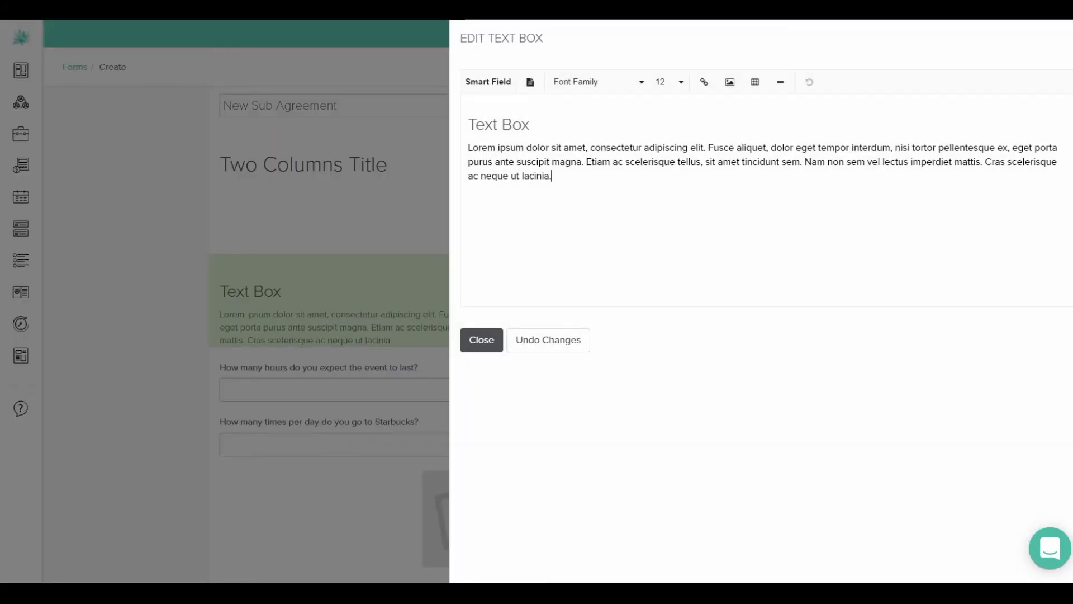
pyautogui.hotkey('ctrl', 'a')
pyautogui.click(597, 81)
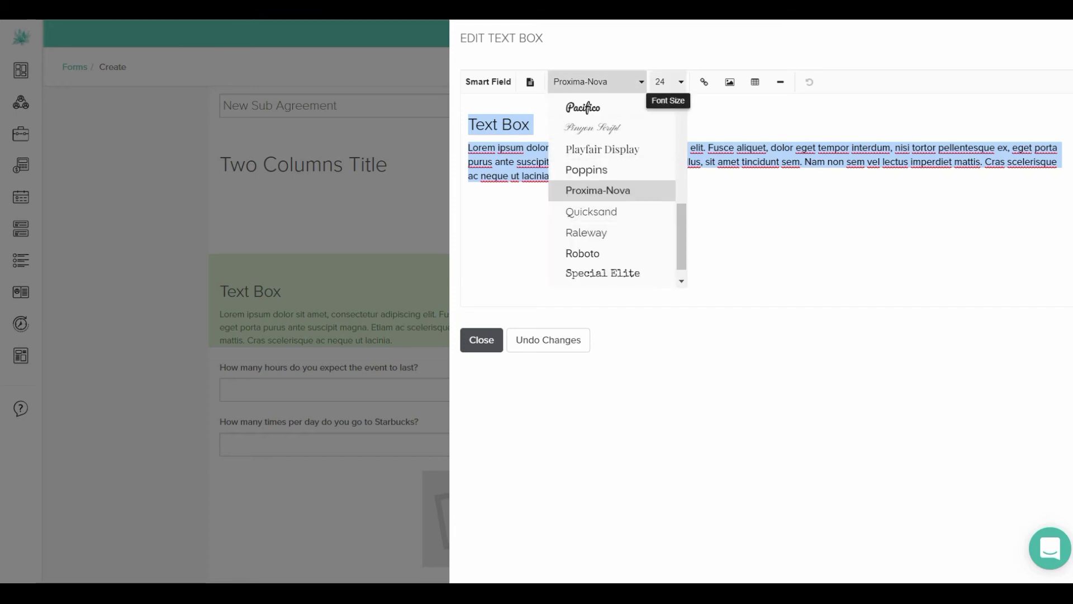
pyautogui.click(754, 251)
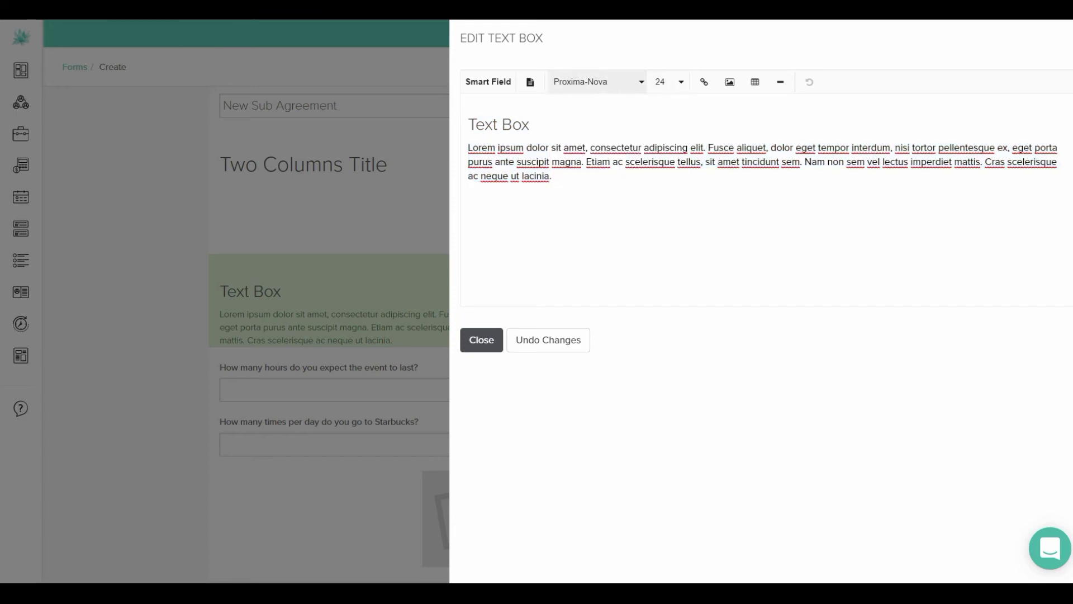
pyautogui.click(482, 339)
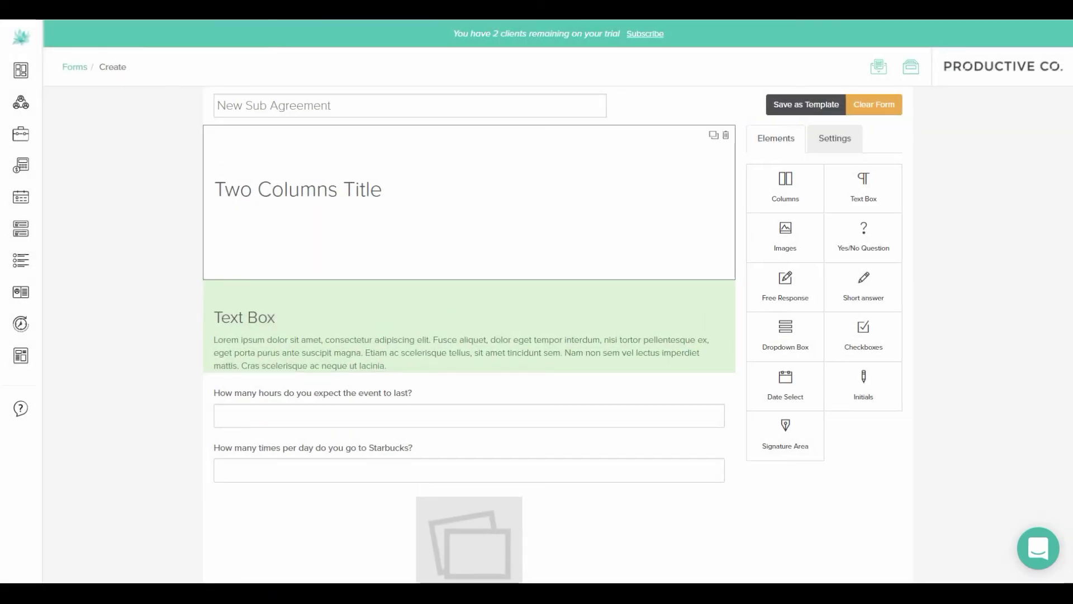